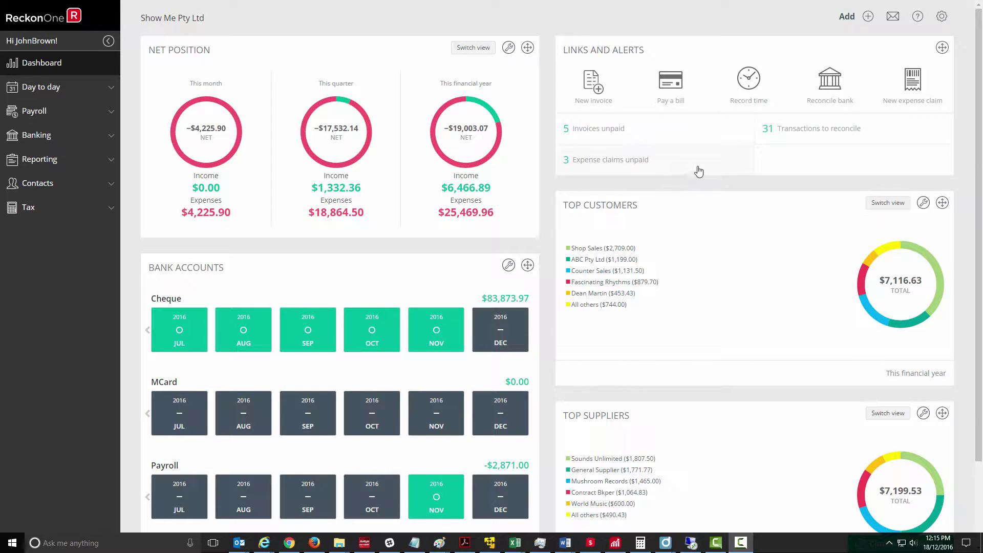
# Step: Go to the book's settings and open the Time and expenses settings page
pyautogui.click(942, 16)
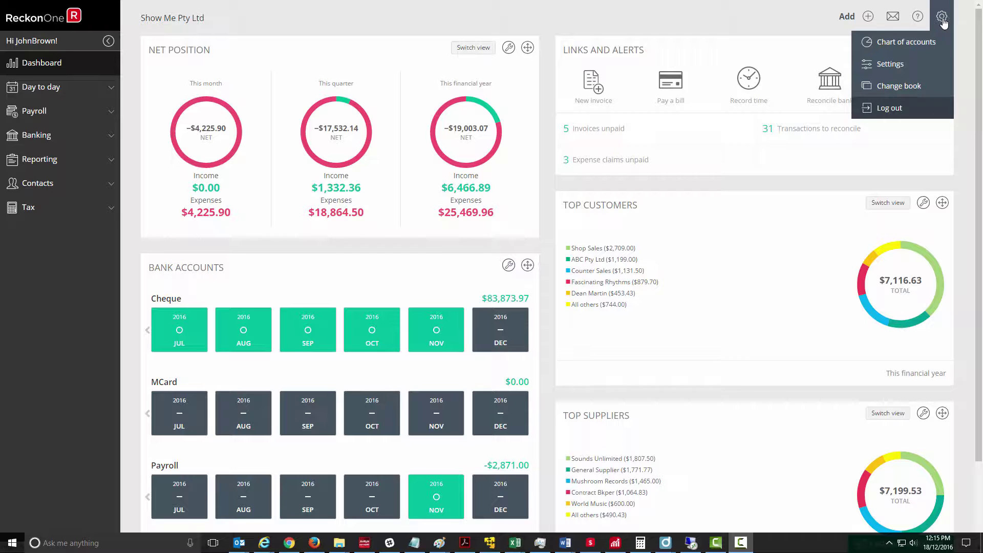
pyautogui.click(942, 61)
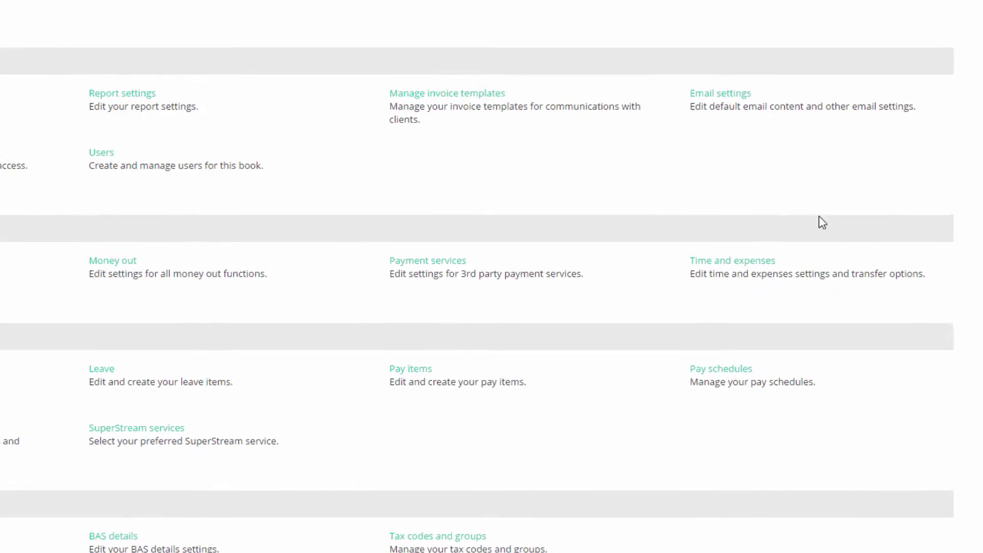
pyautogui.click(708, 262)
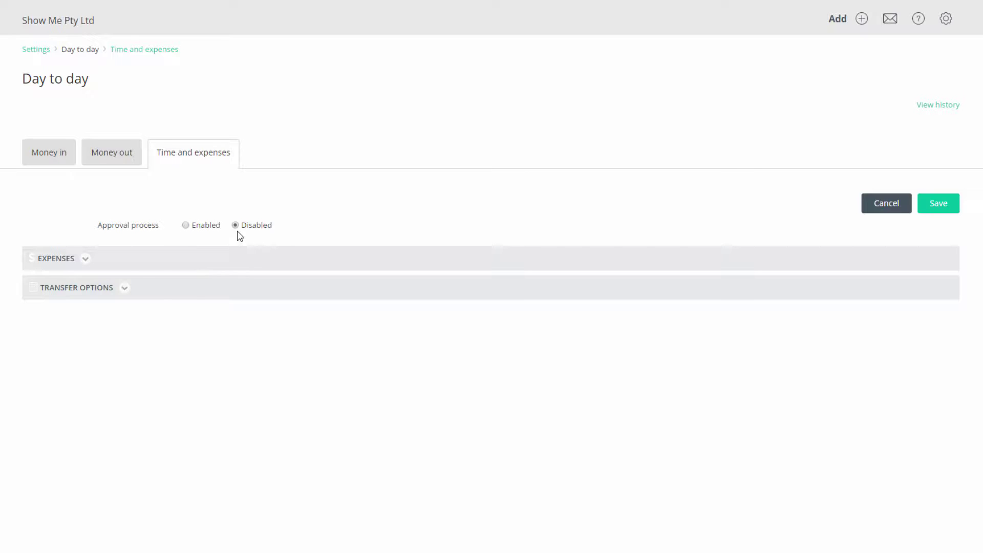
# Step: Review the EXP prefix and Standard Expense Claim template, and save the template
pyautogui.click(86, 259)
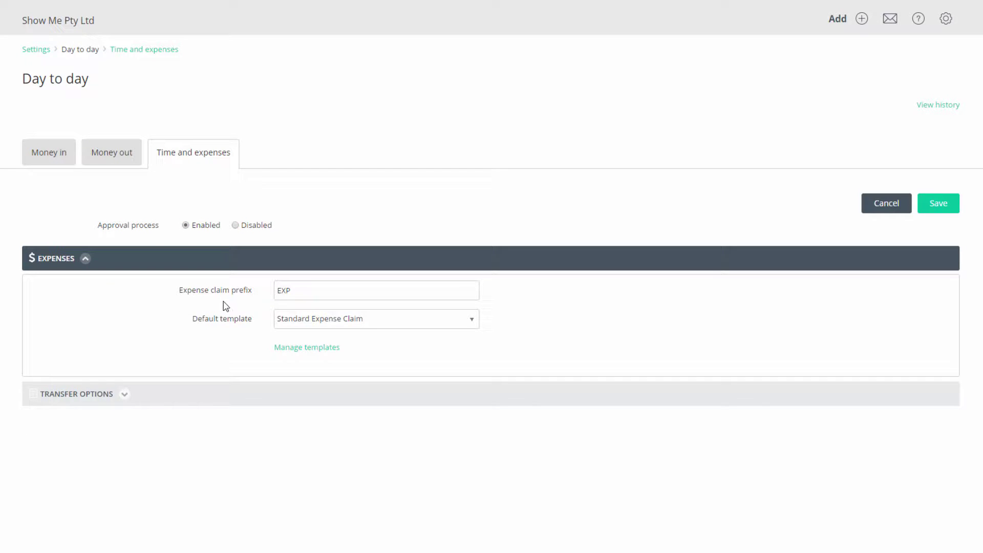
pyautogui.click(277, 348)
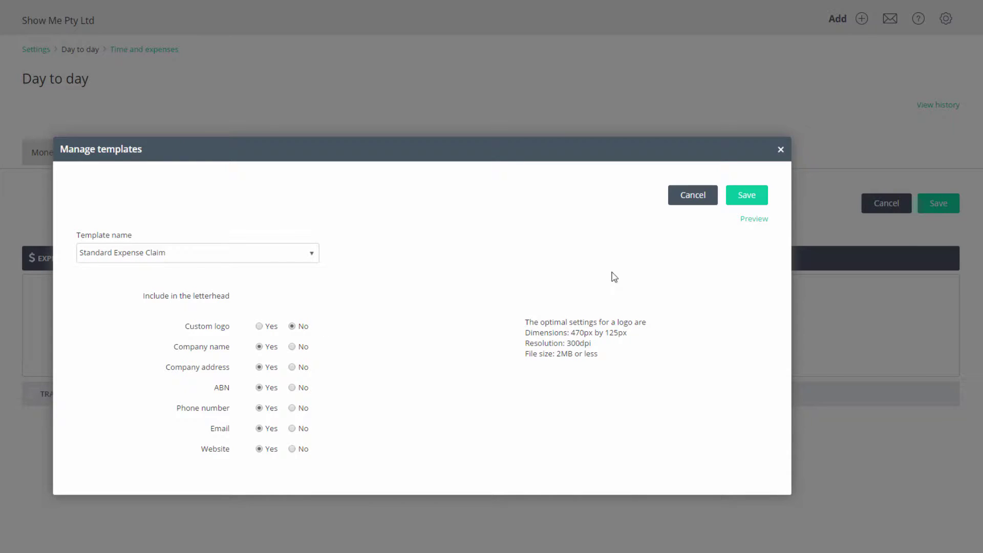
pyautogui.click(742, 199)
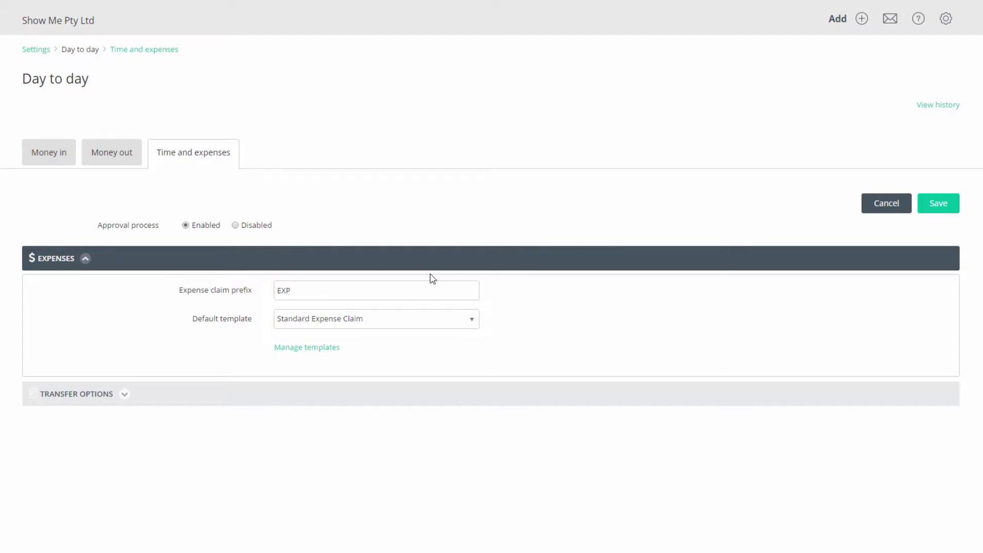
# Step: Collapse the expense claim settings, then expand and collapse the Transfer Options to review them
pyautogui.click(86, 259)
pyautogui.click(125, 288)
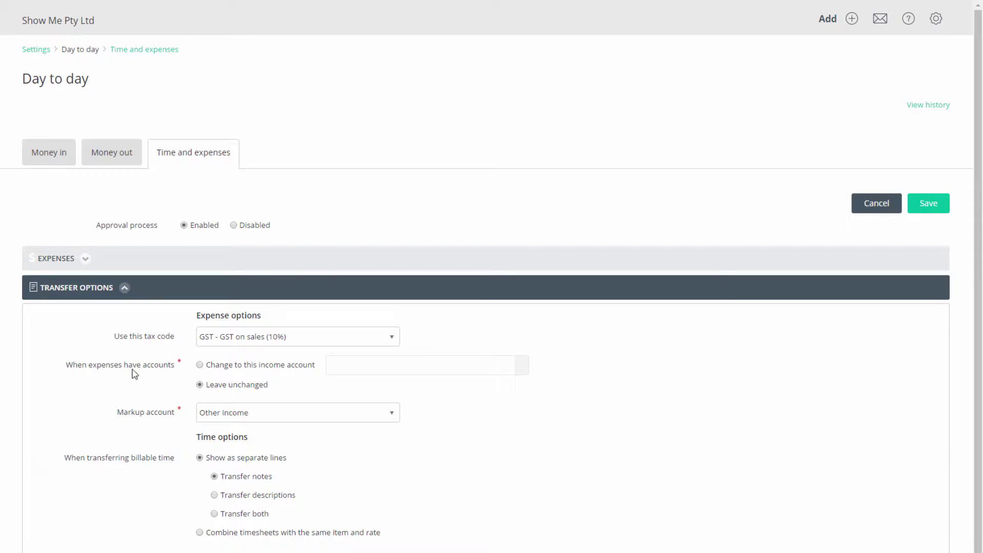
pyautogui.click(124, 288)
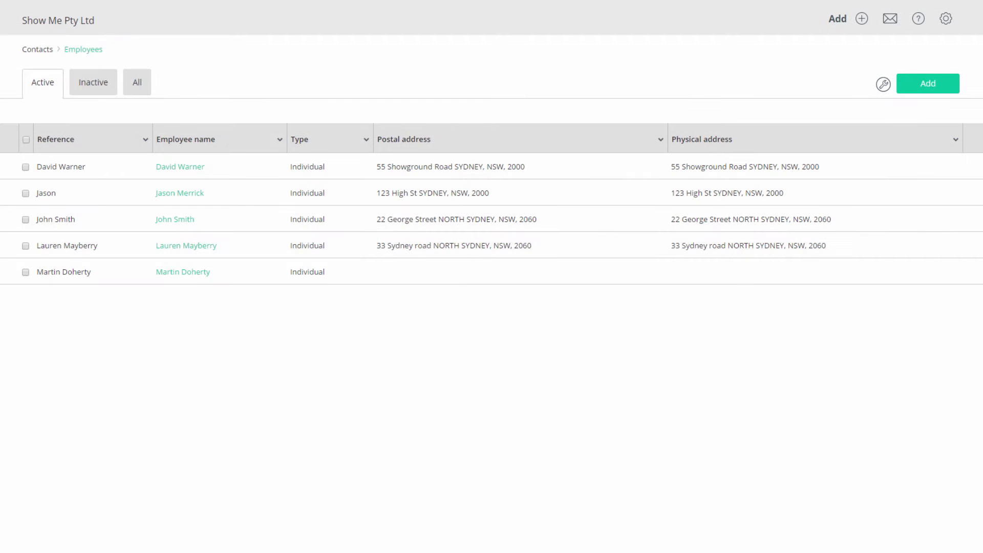
# Step: Open the top employee's Edit contact record to check it
pyautogui.click(189, 168)
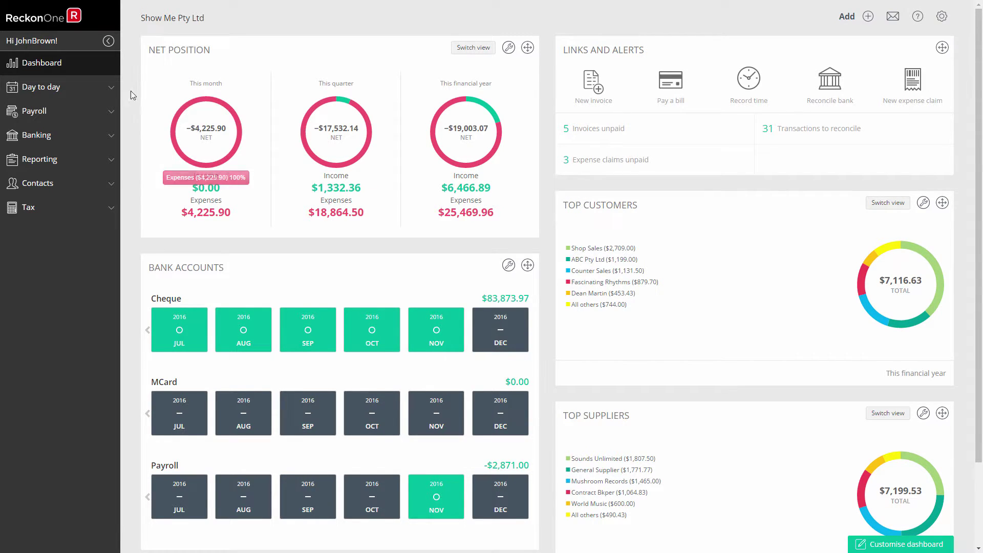
# Step: Start a new draft expense claim from Day to day > Expense claims
pyautogui.click(114, 91)
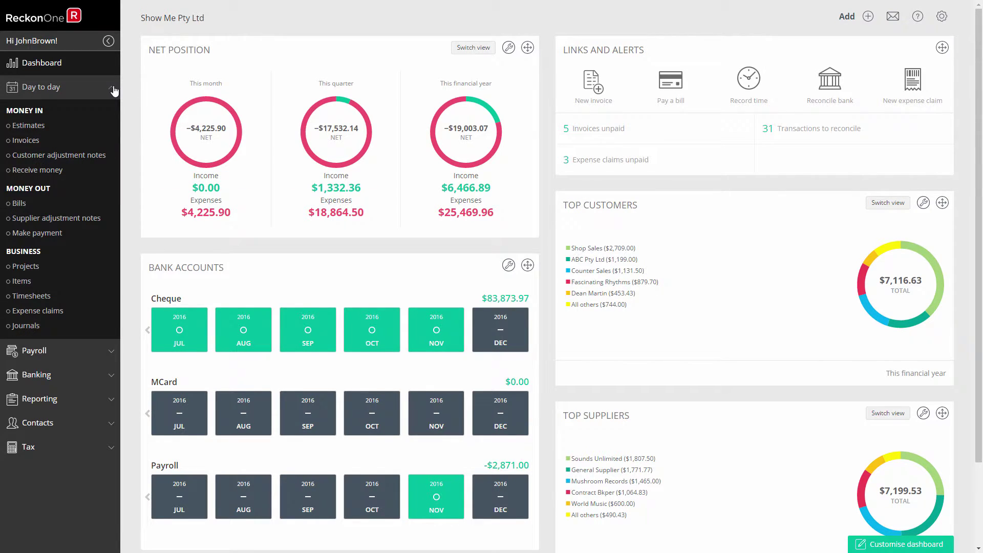
pyautogui.click(57, 311)
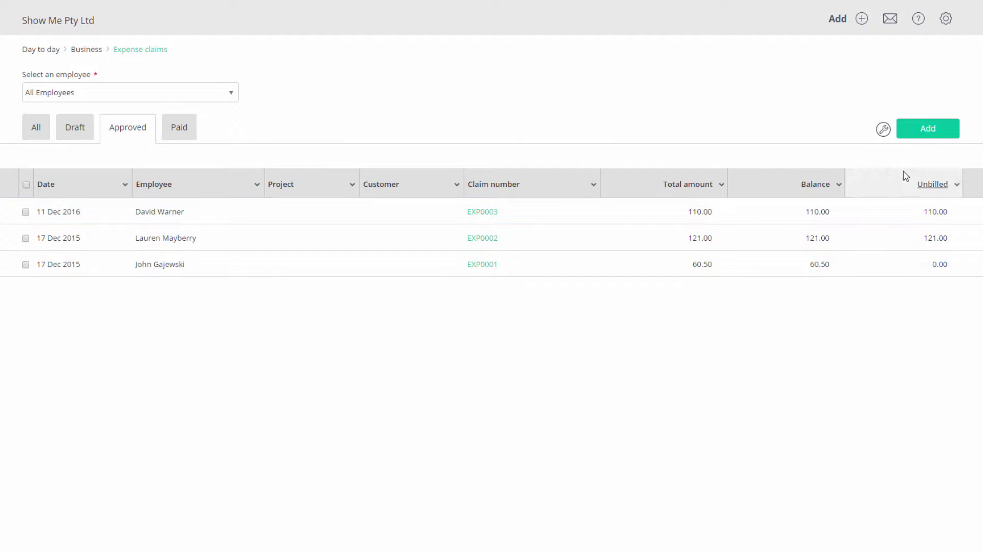
pyautogui.click(922, 135)
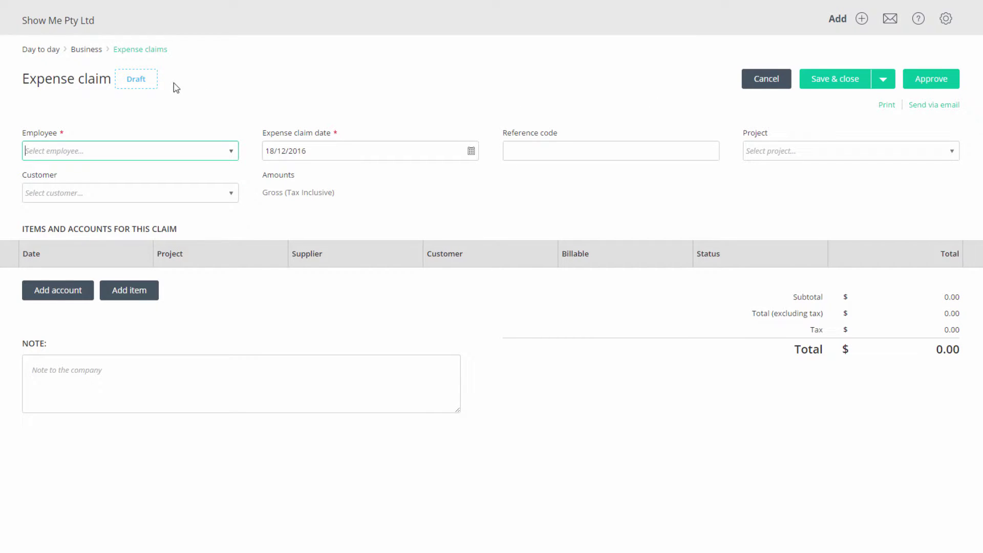
# Step: Assign the claim to the first employee, date it 16/12/2016, with reference code 123456
pyautogui.click(231, 154)
pyautogui.click(224, 173)
pyautogui.click(472, 154)
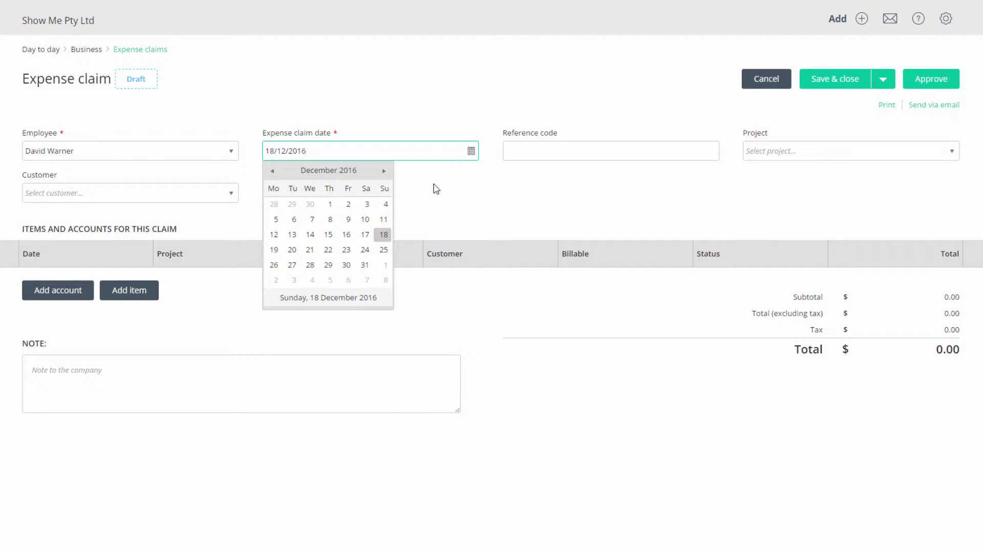
pyautogui.click(347, 235)
pyautogui.click(540, 152)
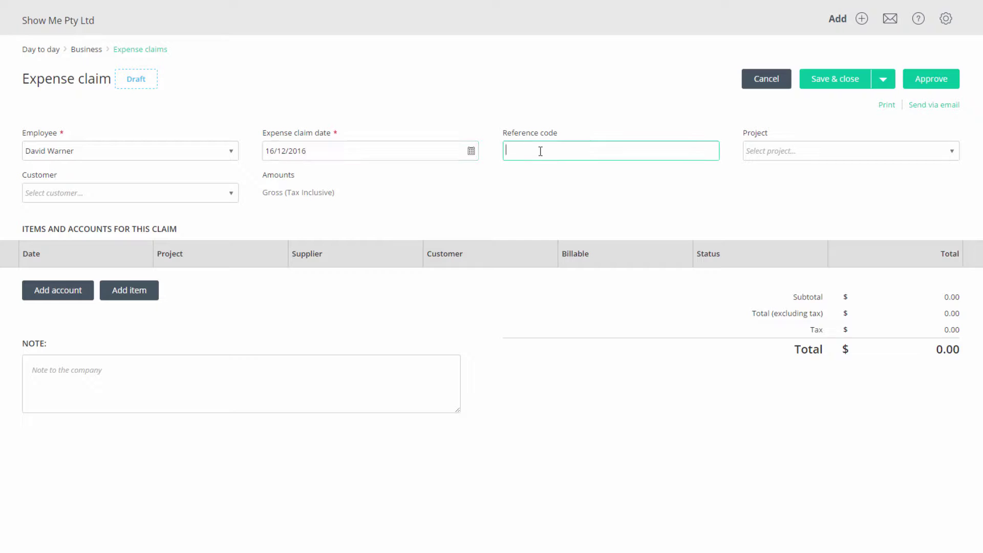
pyautogui.write('123456')
# Step: Set the project to SubT Vibes and pick the second suggested customer
pyautogui.click(773, 153)
pyautogui.write('s')
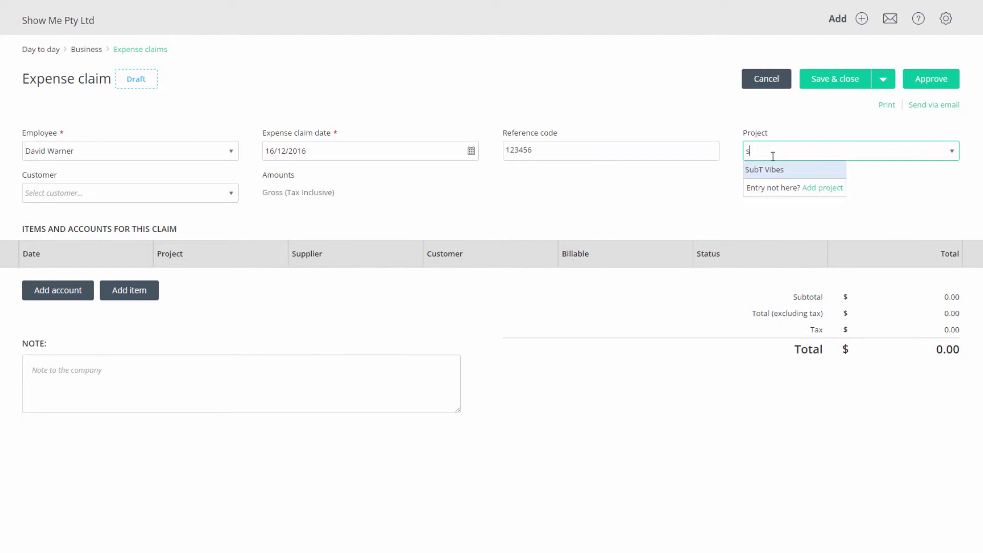
pyautogui.click(768, 169)
pyautogui.click(200, 194)
pyautogui.write('d')
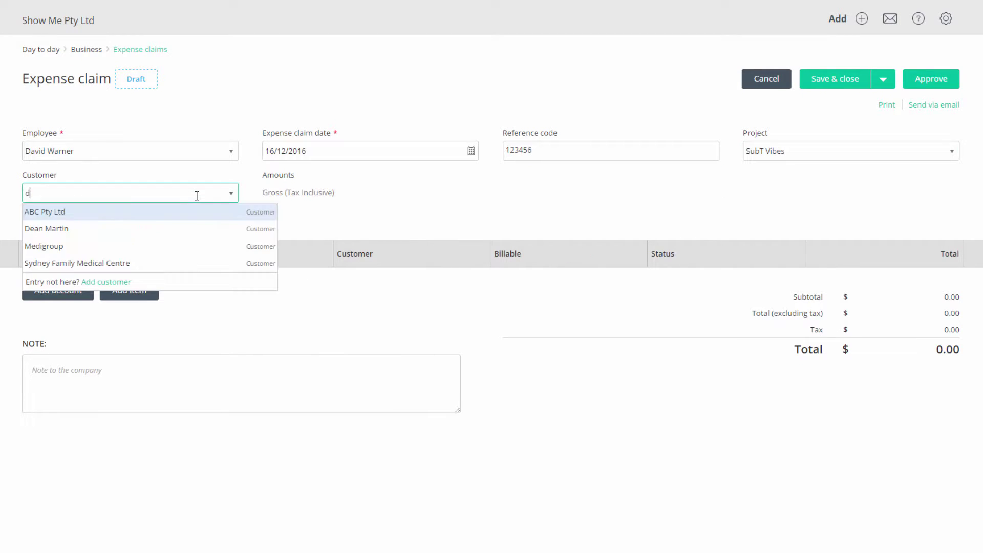
pyautogui.click(143, 228)
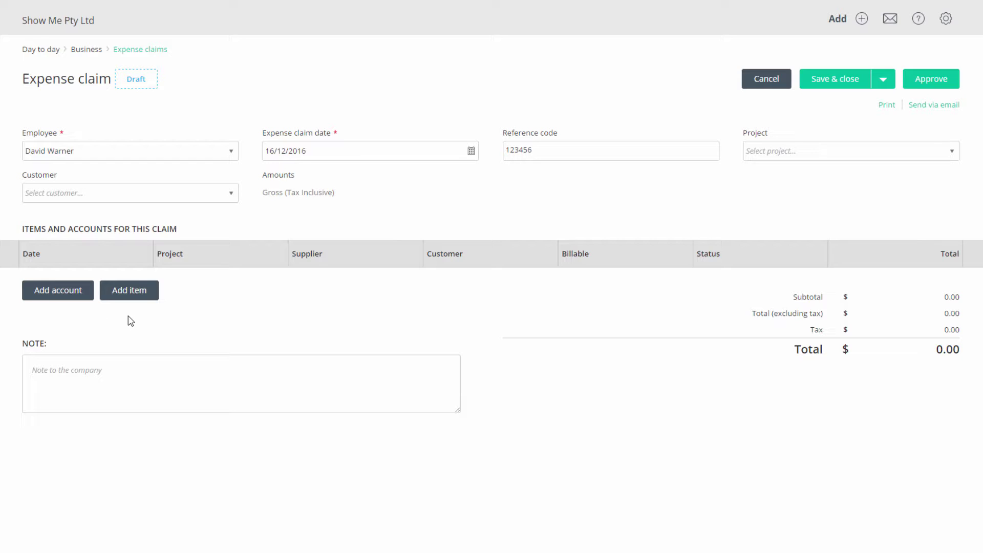
# Step: Add a Taxi Expense account line described 'taxi'
pyautogui.click(68, 295)
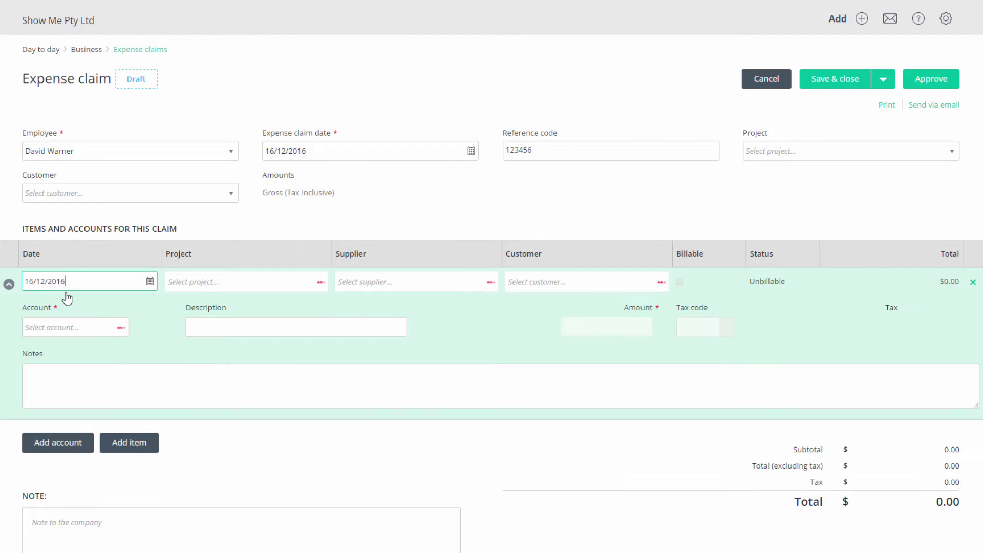
pyautogui.click(68, 328)
pyautogui.write('tax')
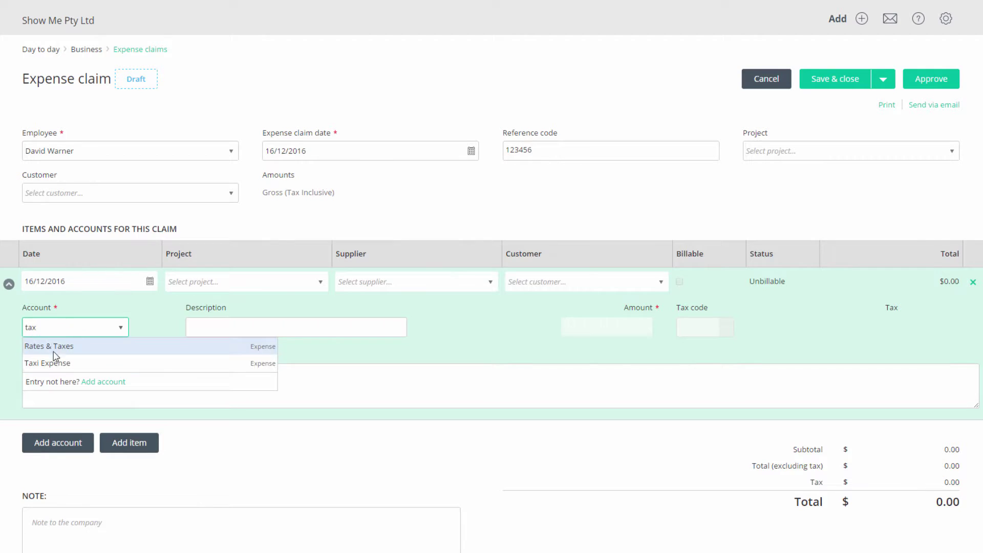
pyautogui.click(51, 362)
pyautogui.click(202, 327)
pyautogui.write('taxi')
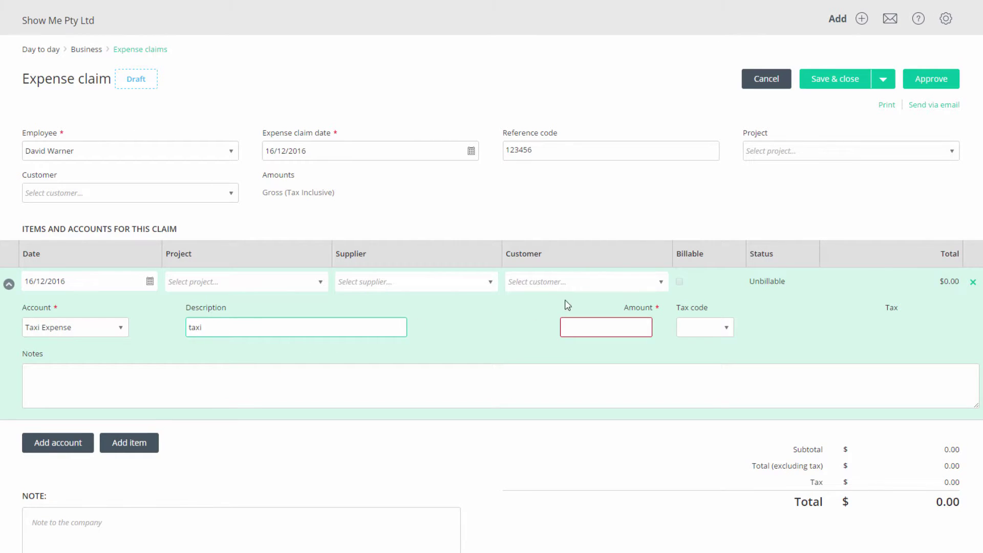
# Step: Charge the taxi line to the chosen customer as billable, $66.00 with NCG tax code
pyautogui.click(665, 282)
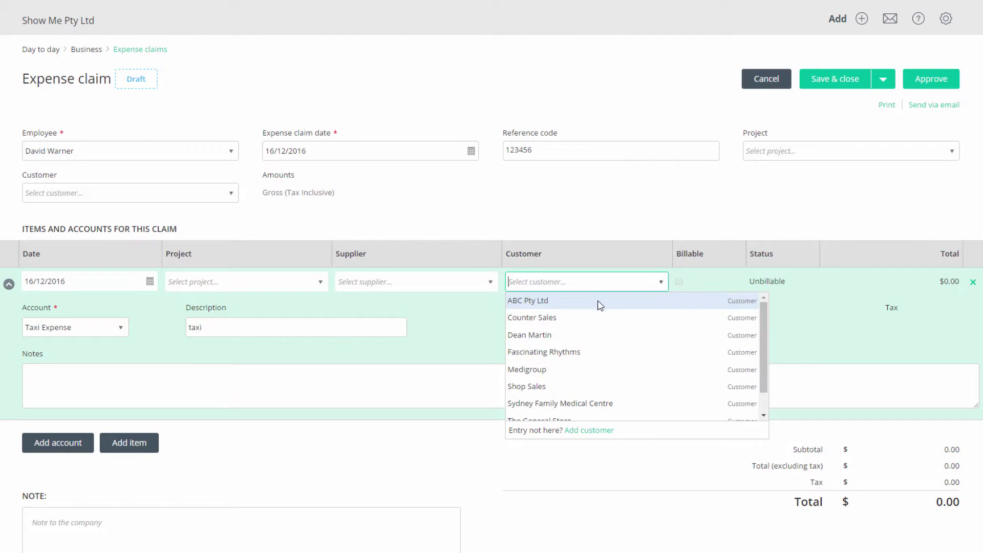
pyautogui.click(557, 336)
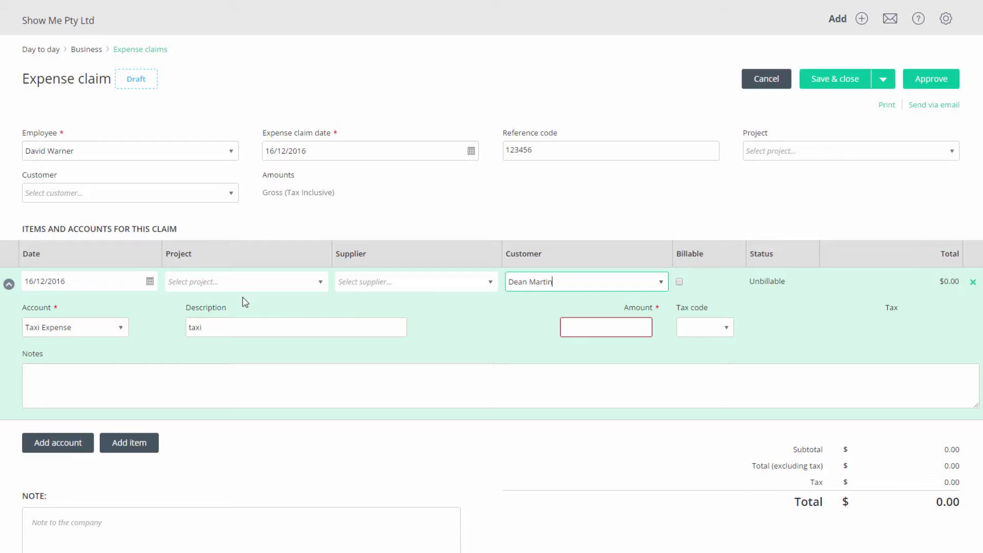
pyautogui.click(8, 284)
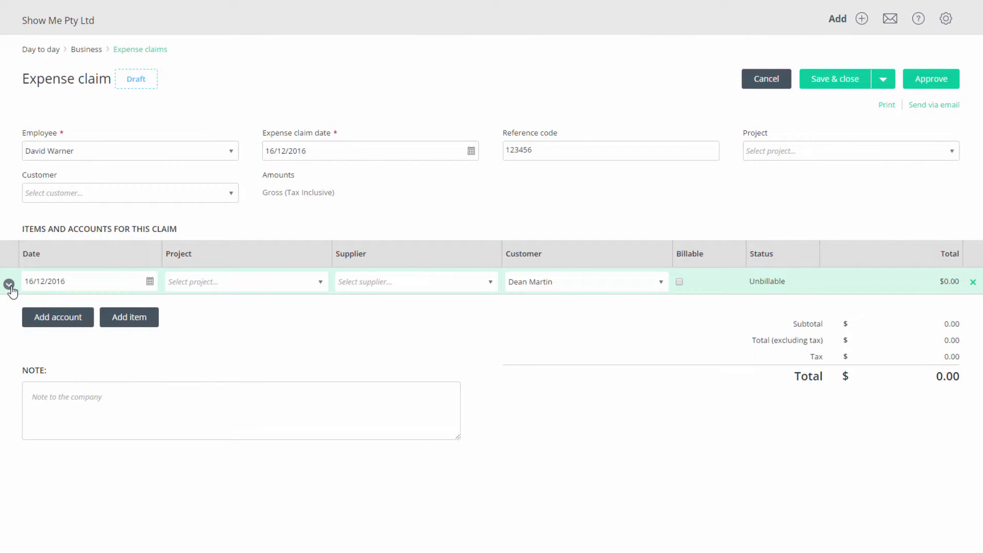
pyautogui.click(8, 284)
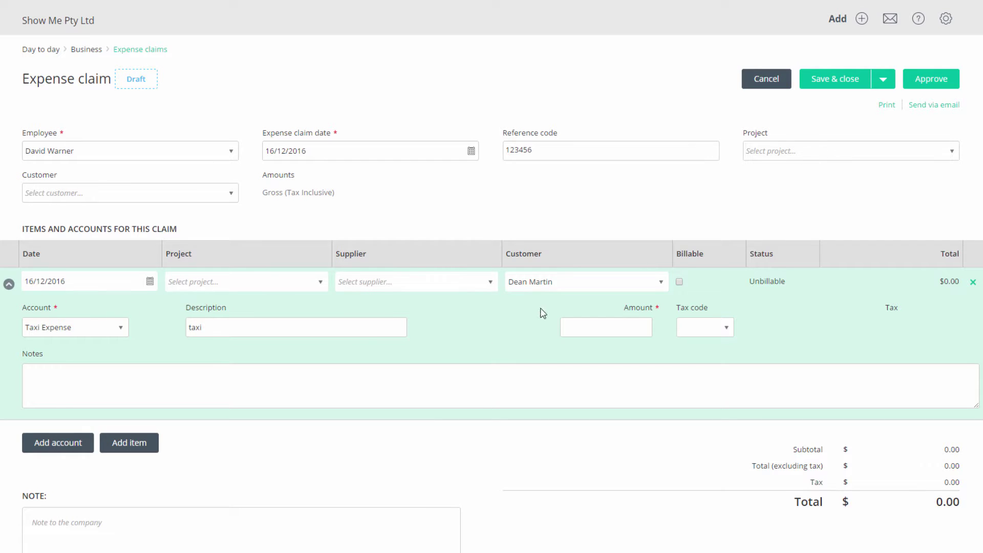
pyautogui.click(680, 283)
pyautogui.click(601, 331)
pyautogui.write('66')
pyautogui.press('Tab')
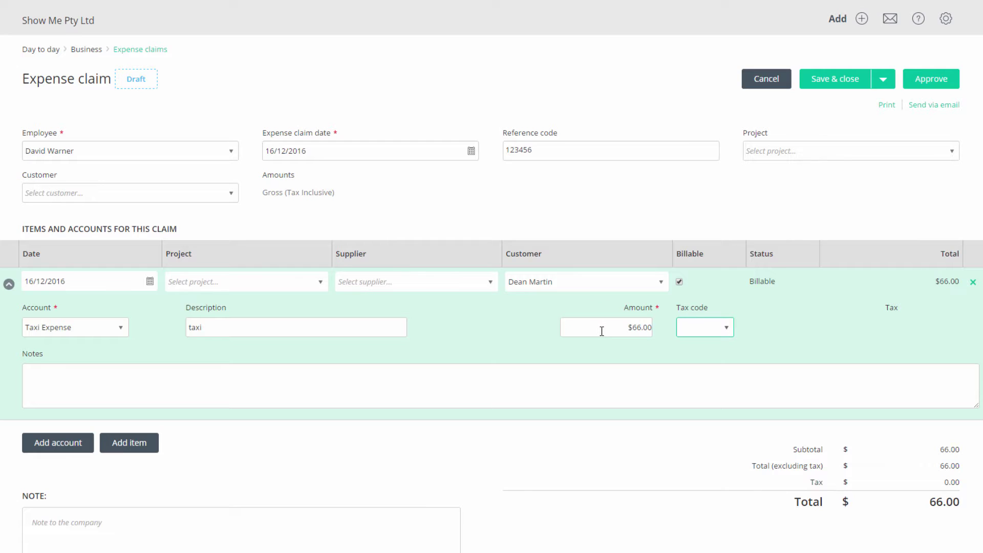
pyautogui.press('Tab')
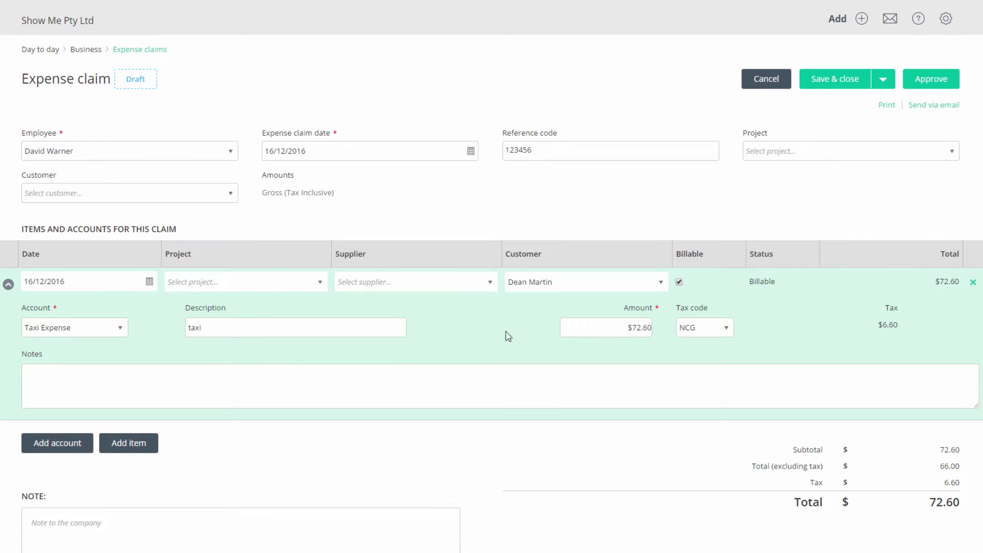
pyautogui.click(9, 285)
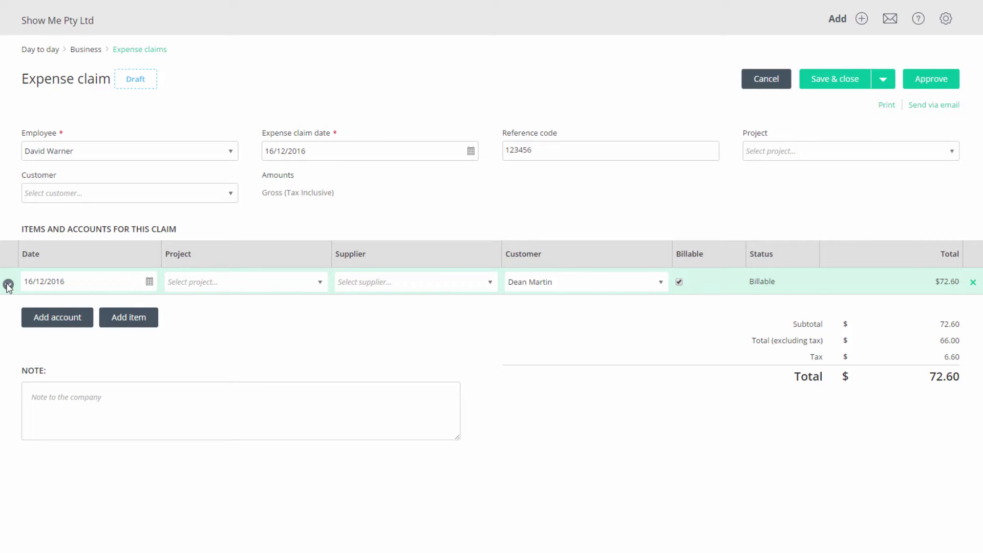
# Step: Add an Audio - Speakers item line, described 'Audio-Speakers', quantity 1 at $50.00
pyautogui.click(148, 328)
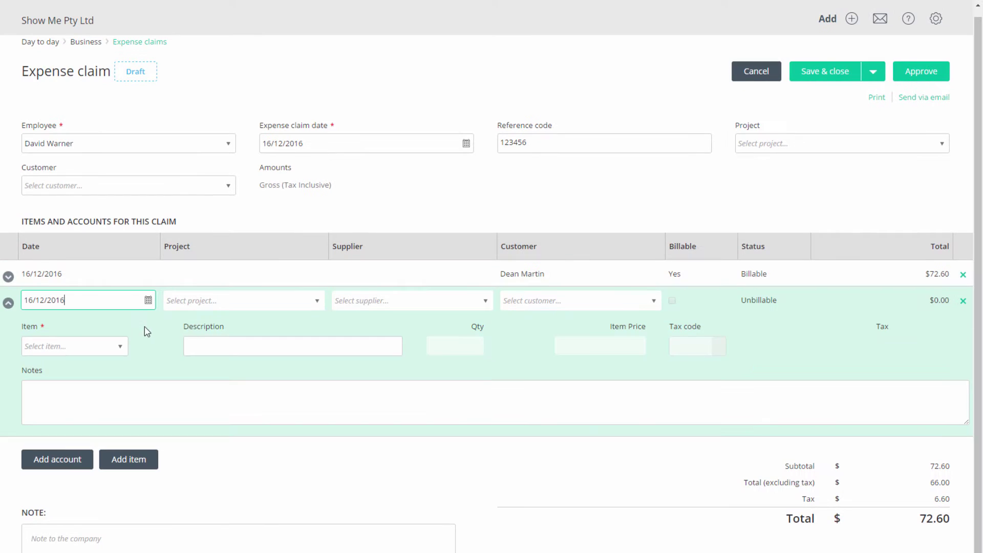
pyautogui.click(120, 352)
pyautogui.click(83, 381)
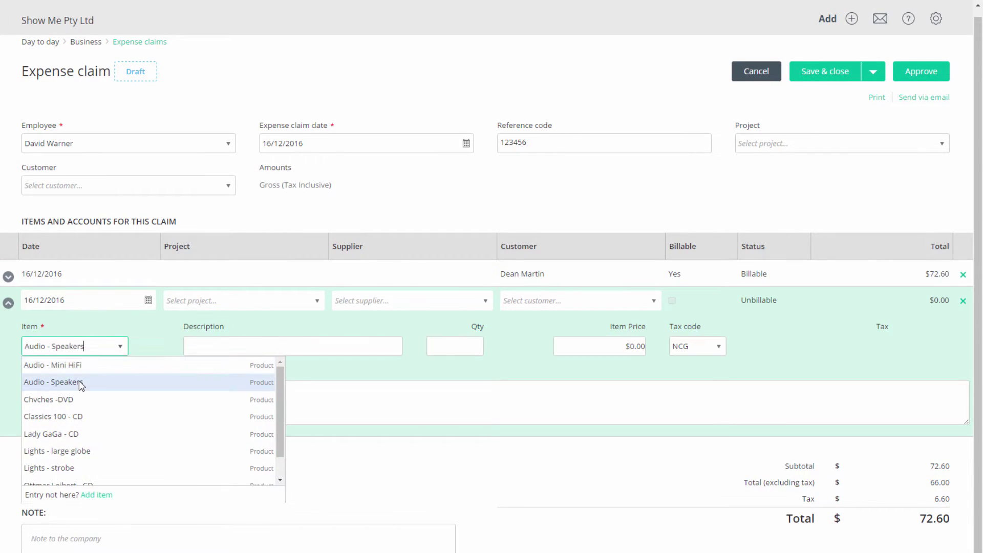
pyautogui.click(209, 347)
pyautogui.write('Audio-Speakers')
pyautogui.click(436, 343)
pyautogui.write('1')
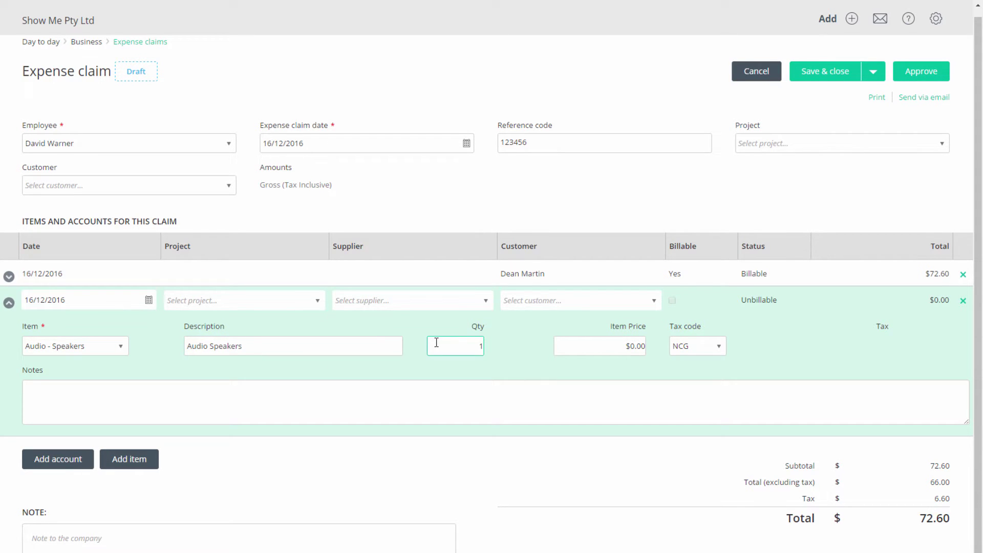
pyautogui.click(569, 347)
pyautogui.write('50')
pyautogui.press('Tab')
# Step: Add a line note for the speakers and the claim note 'Expense Claim'
pyautogui.click(462, 392)
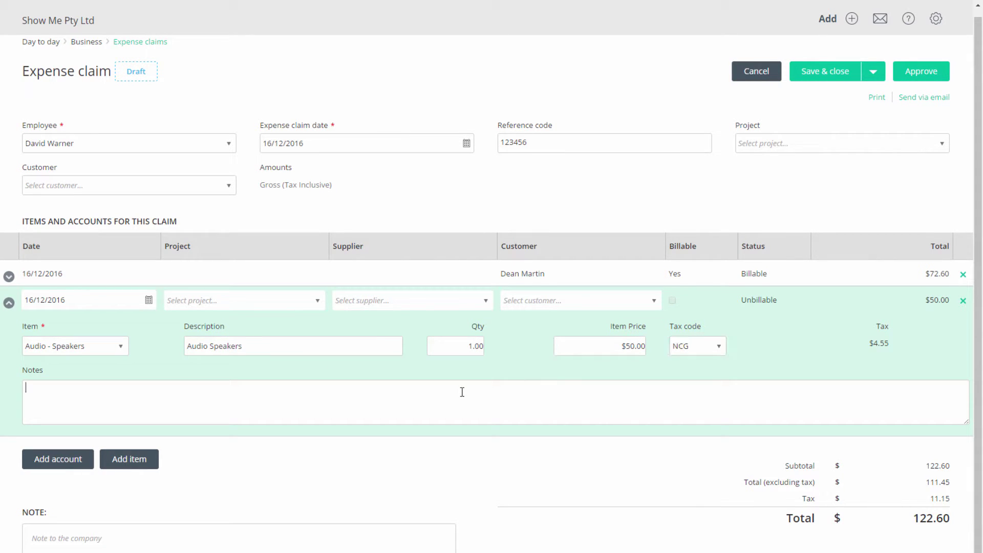
pyautogui.write('Audio Speakers')
pyautogui.click(249, 532)
pyautogui.write('Expense Claim')
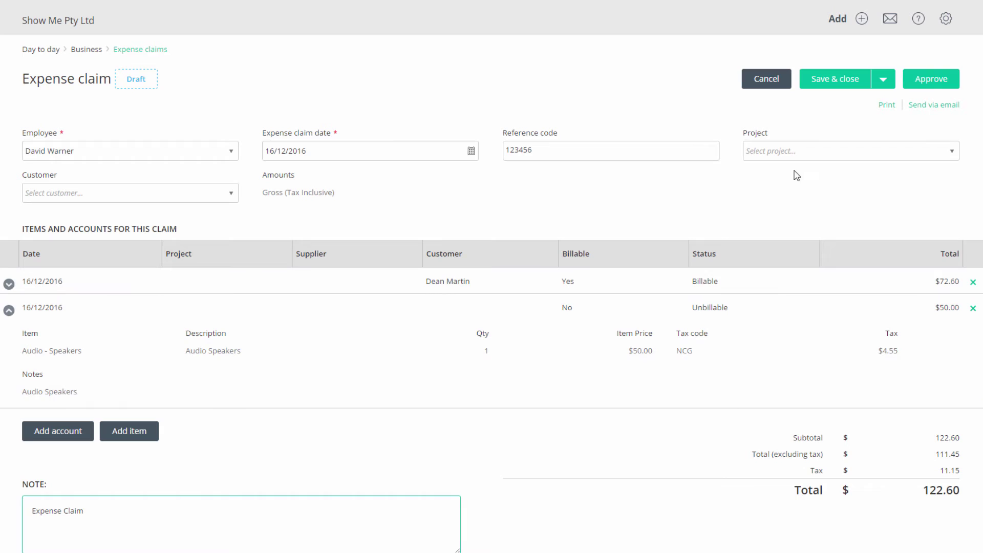
# Step: Save the claim as draft EXP0005, then open and dismiss its email form unsent
pyautogui.click(878, 77)
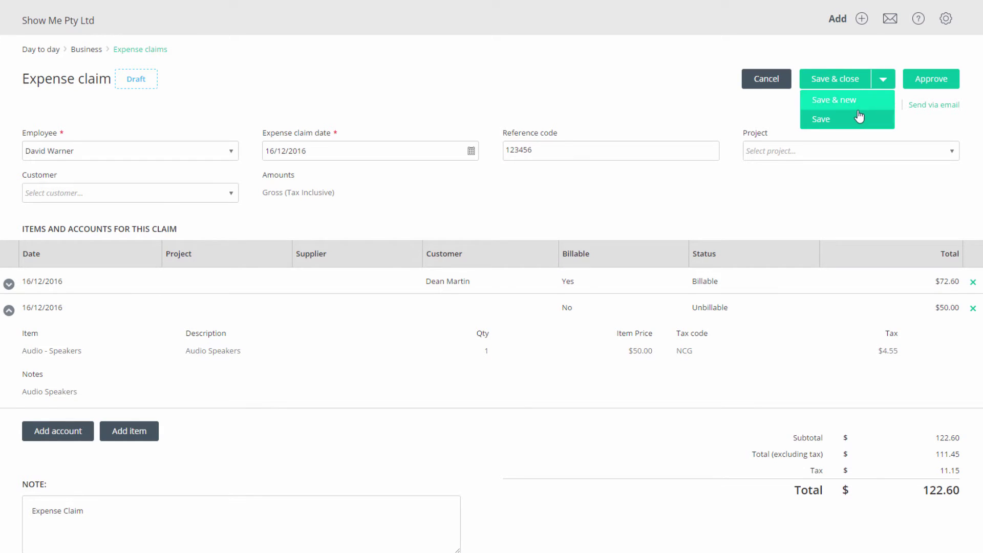
pyautogui.click(859, 116)
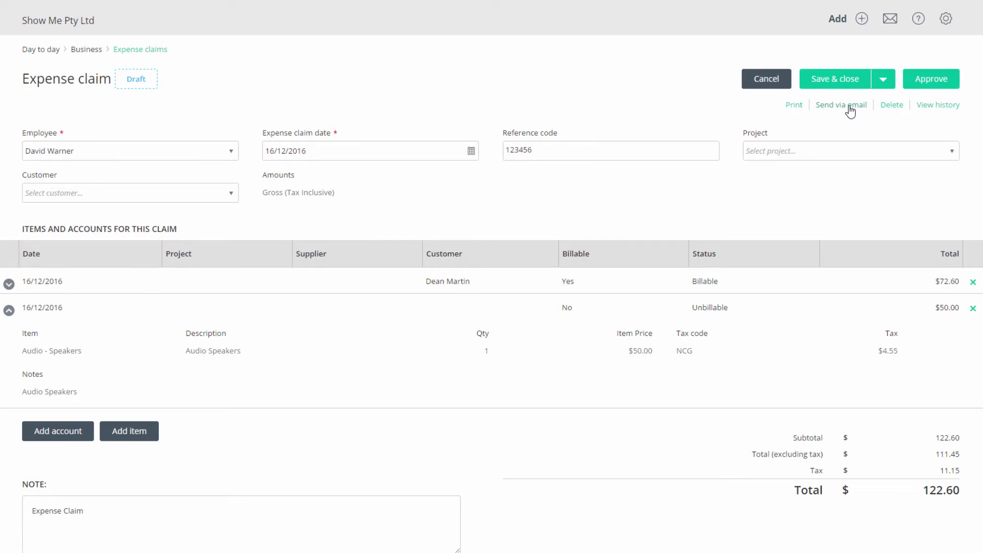
pyautogui.click(850, 108)
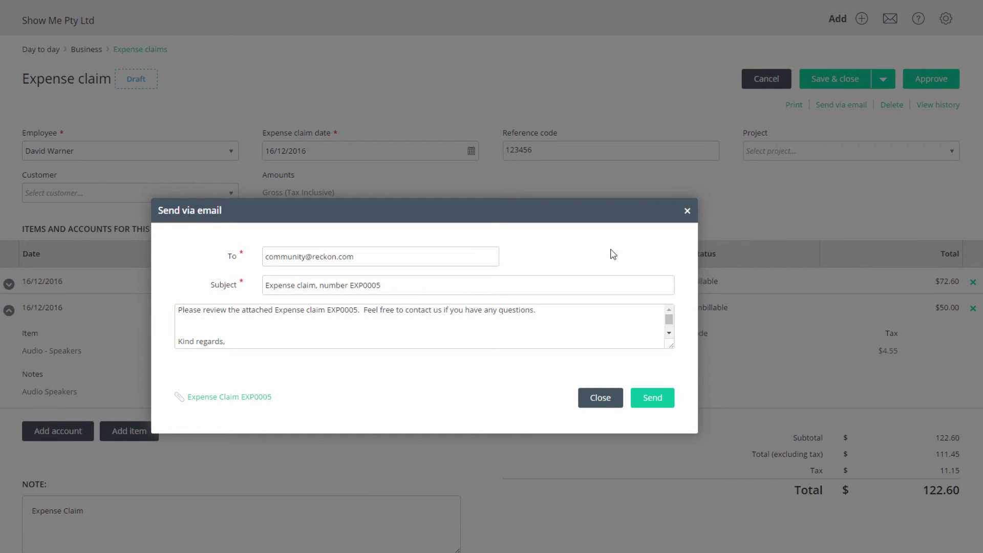
pyautogui.click(687, 211)
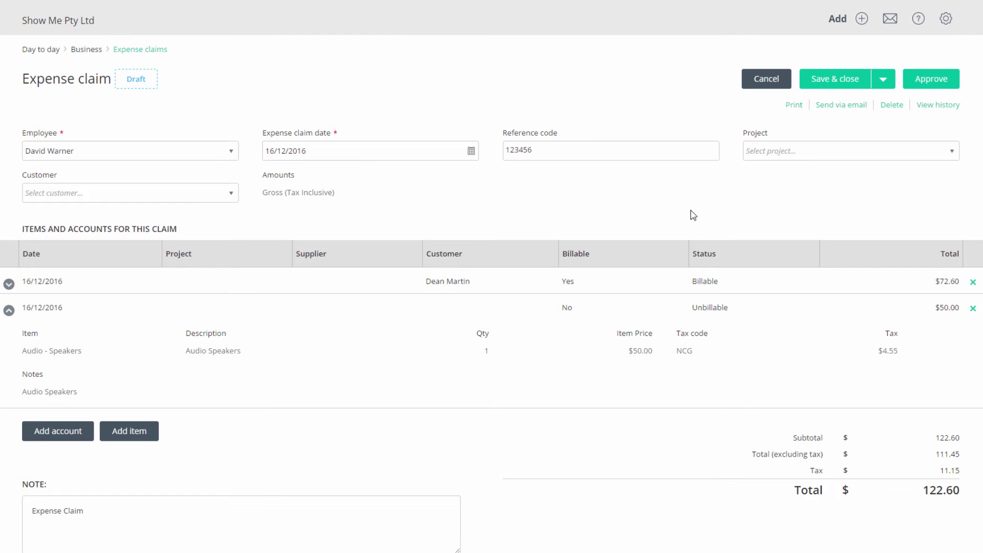
# Step: Save and close, reopen draft EXP0005 from the Draft list, and approve it
pyautogui.click(843, 80)
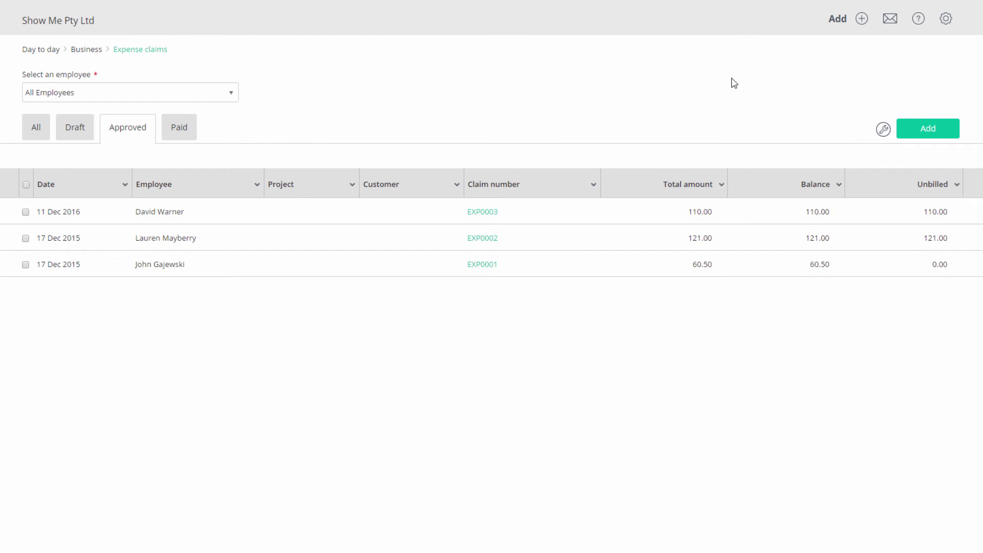
pyautogui.click(80, 129)
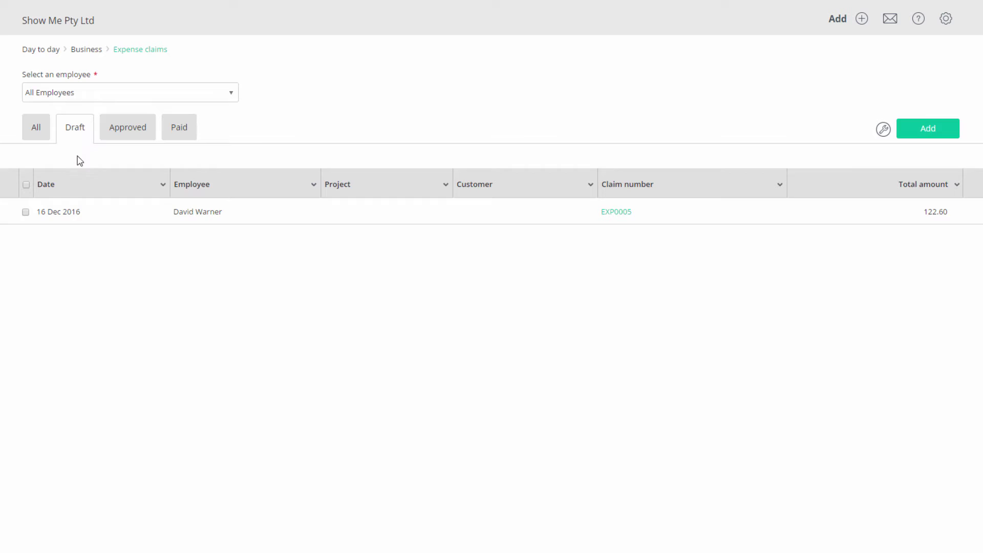
pyautogui.click(90, 218)
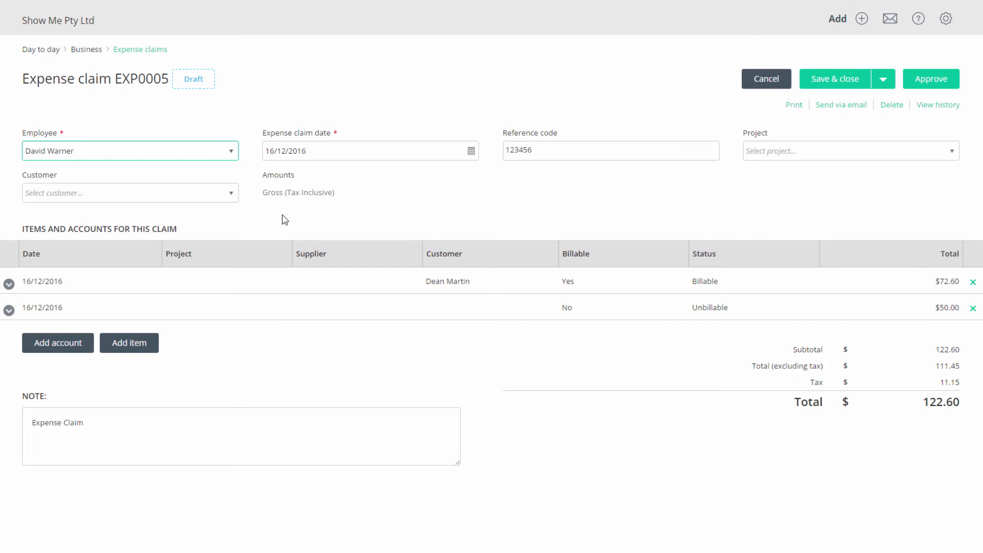
pyautogui.click(930, 79)
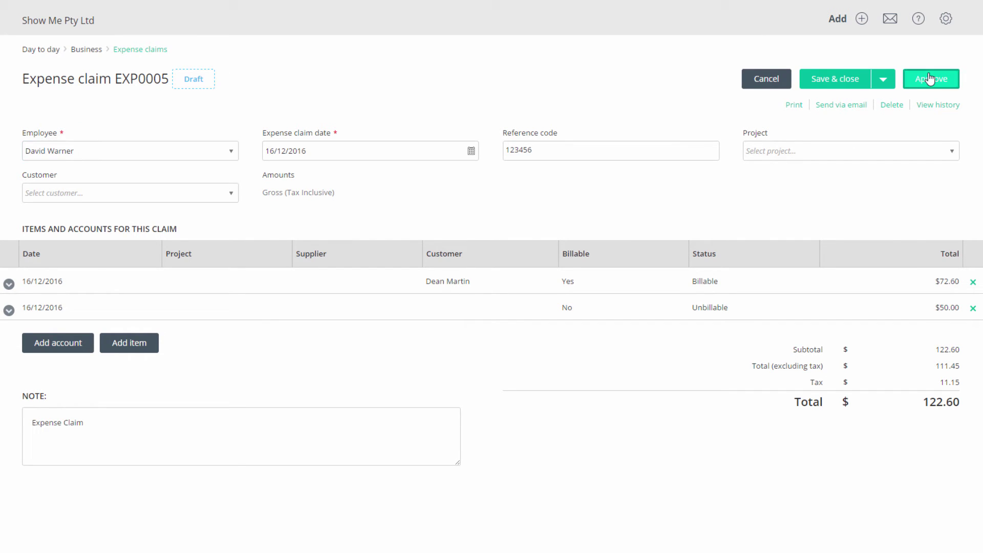